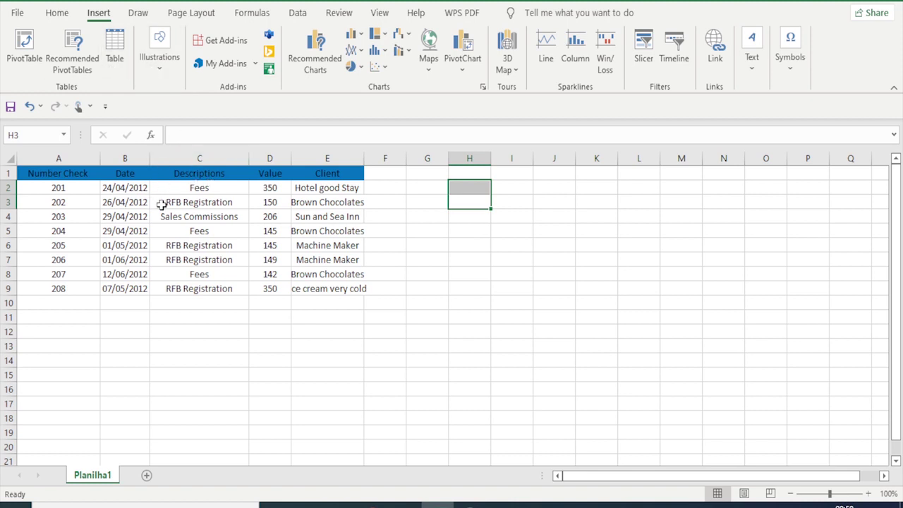
Insert a recommended Clustered Column chart from B2:D8 and apply the chart style with gradient columns, data labels and a bold title.
{"action": "left_click_drag", "start_coordinate": [113, 187], "coordinate": [264, 273]}
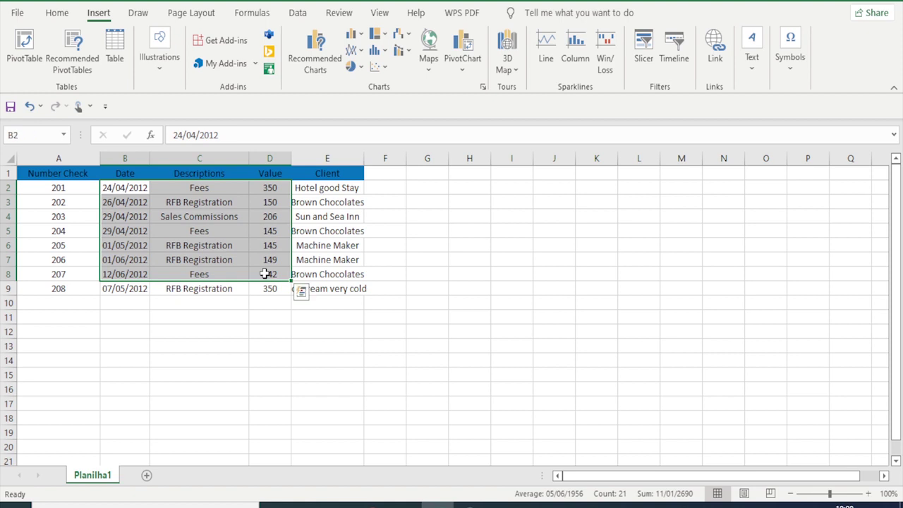
{"action": "left_click", "coordinate": [313, 70]}
{"action": "left_click", "coordinate": [291, 189]}
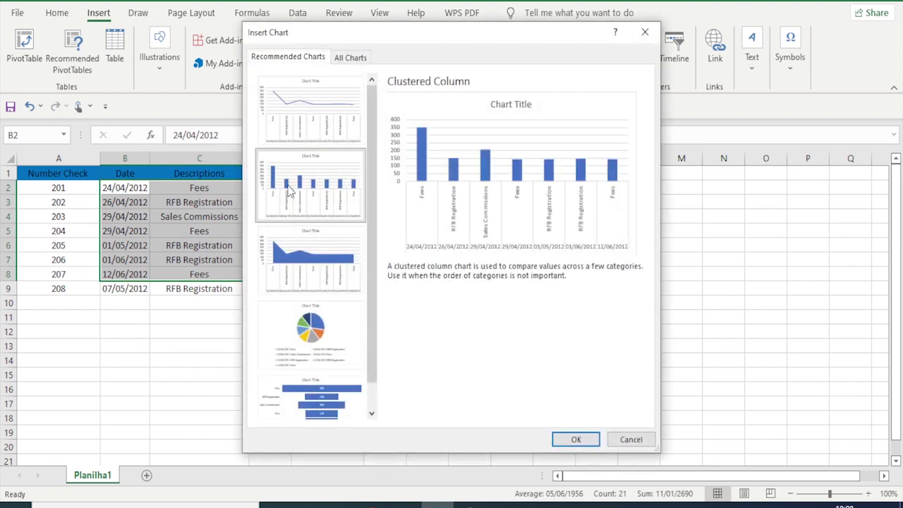
{"action": "left_click", "coordinate": [576, 438]}
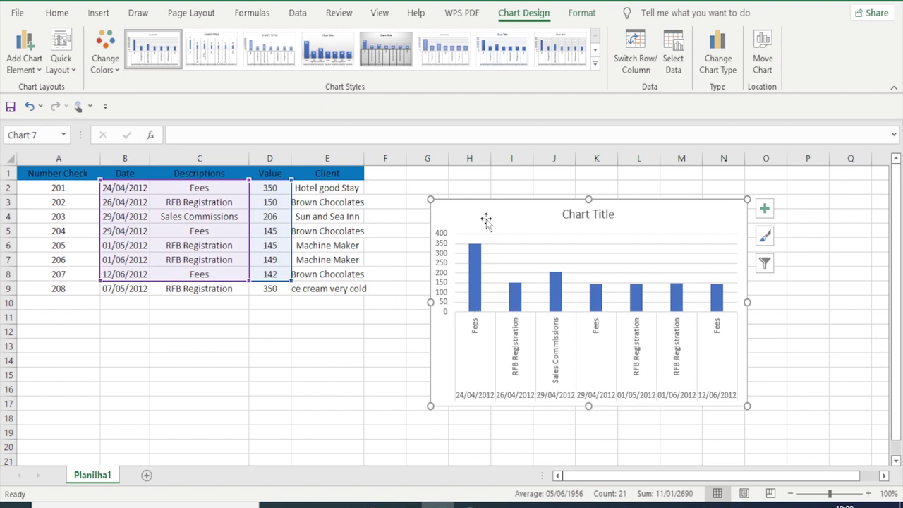
{"action": "left_click", "coordinate": [522, 48]}
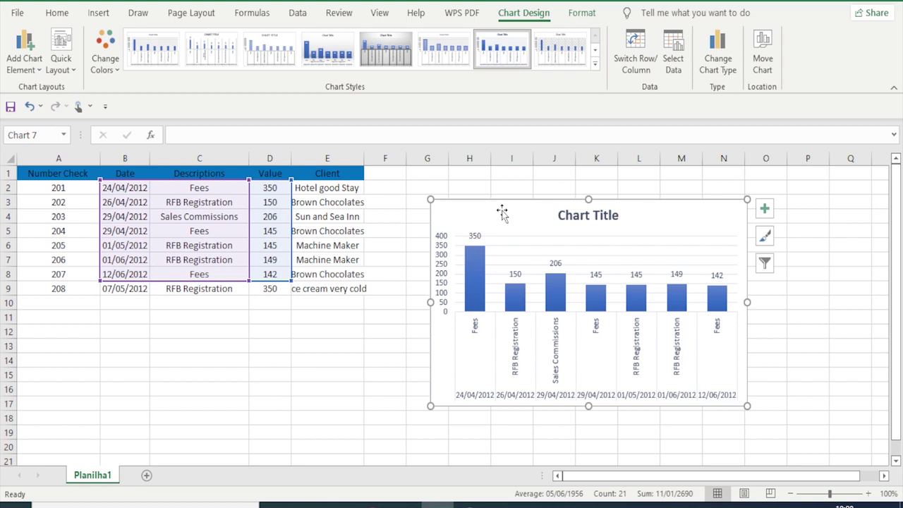
{"action": "left_click", "coordinate": [527, 205]}
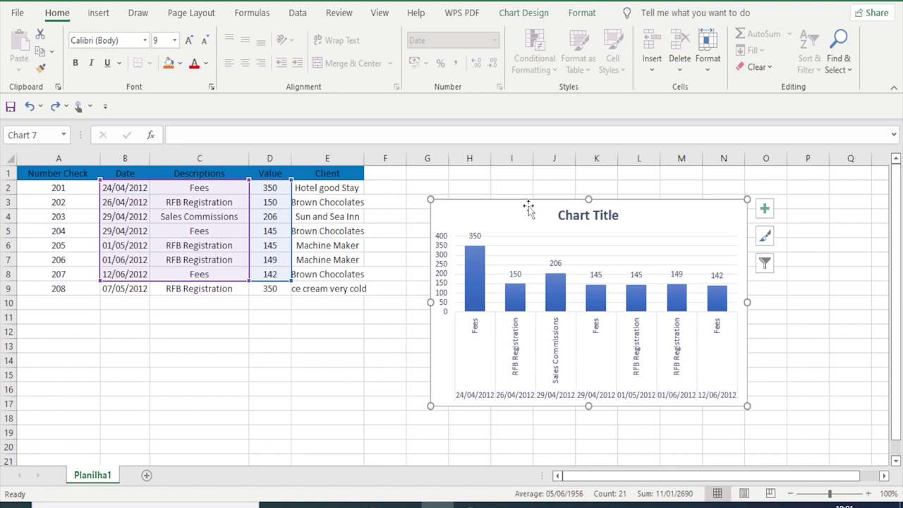
Switch the chart's rows and columns and reapply the Clustered Column chart type.
{"action": "left_click", "coordinate": [523, 13]}
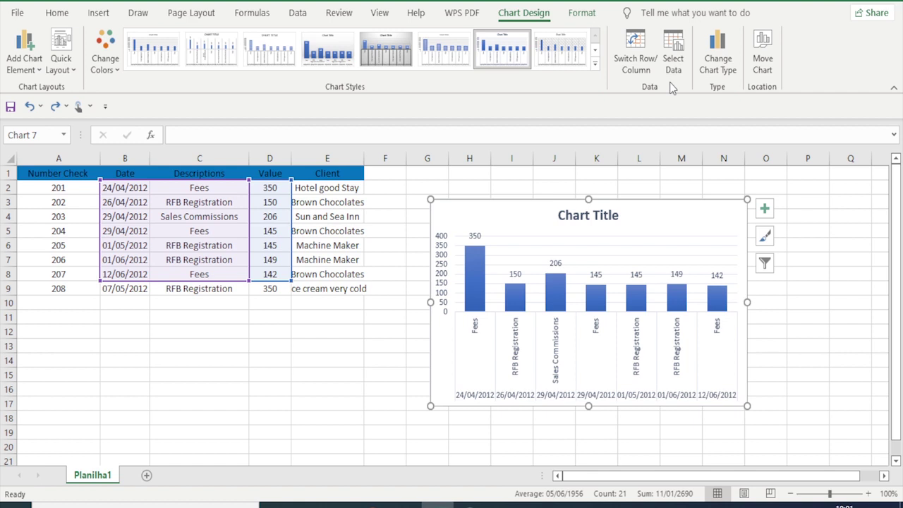
{"action": "left_click", "coordinate": [638, 67]}
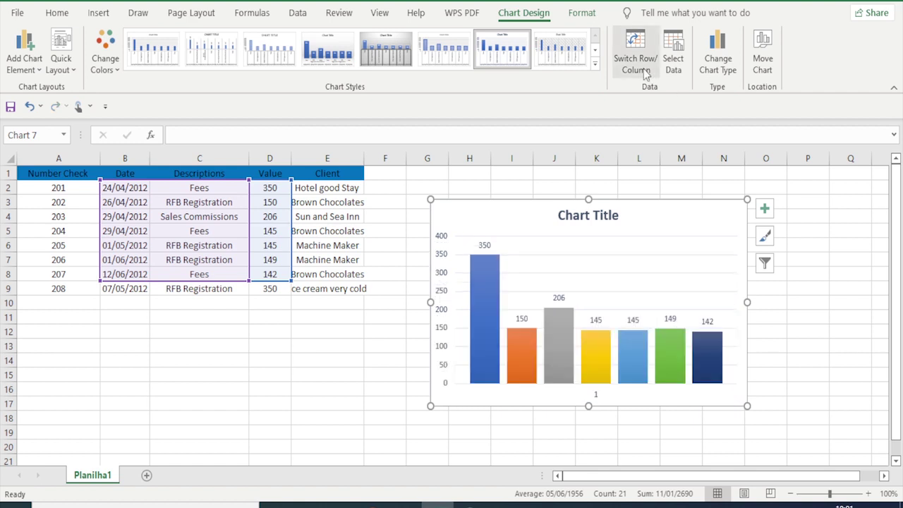
{"action": "left_click", "coordinate": [717, 64]}
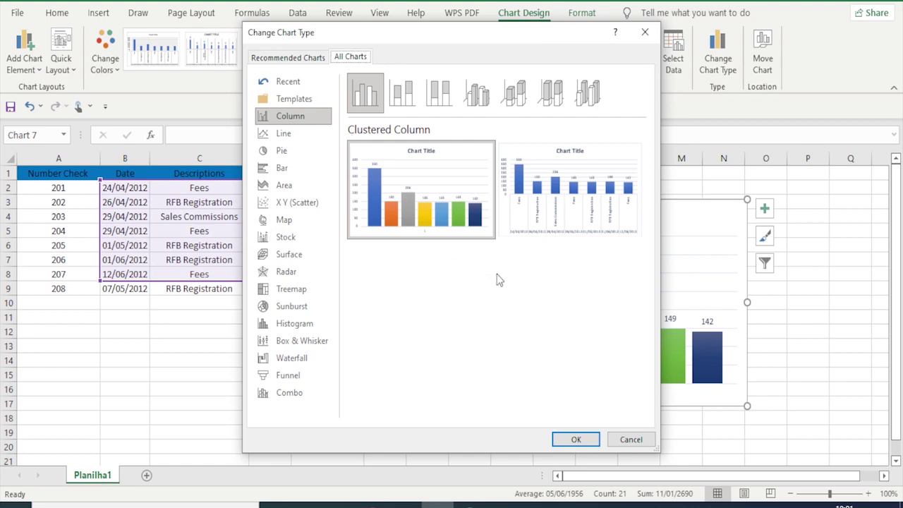
{"action": "left_click", "coordinate": [575, 439]}
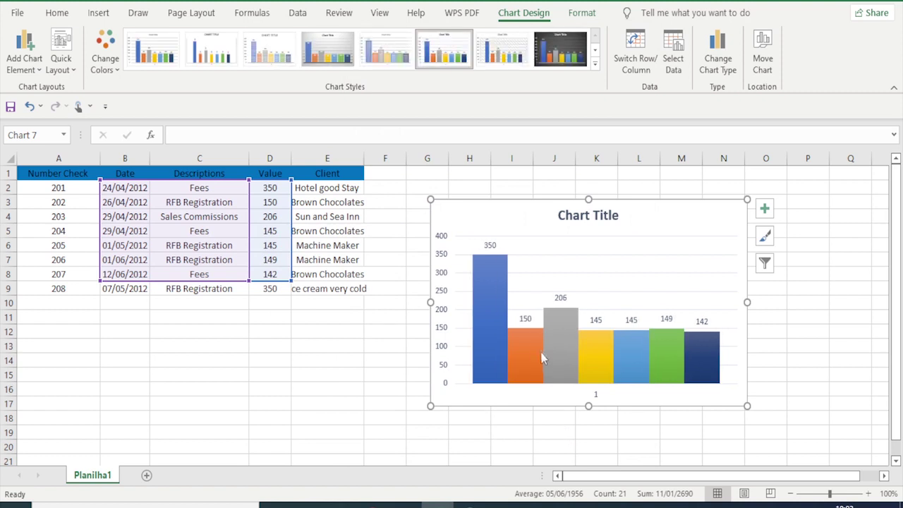
Preview the Line chart type for the column chart.
{"action": "right_click", "coordinate": [642, 227]}
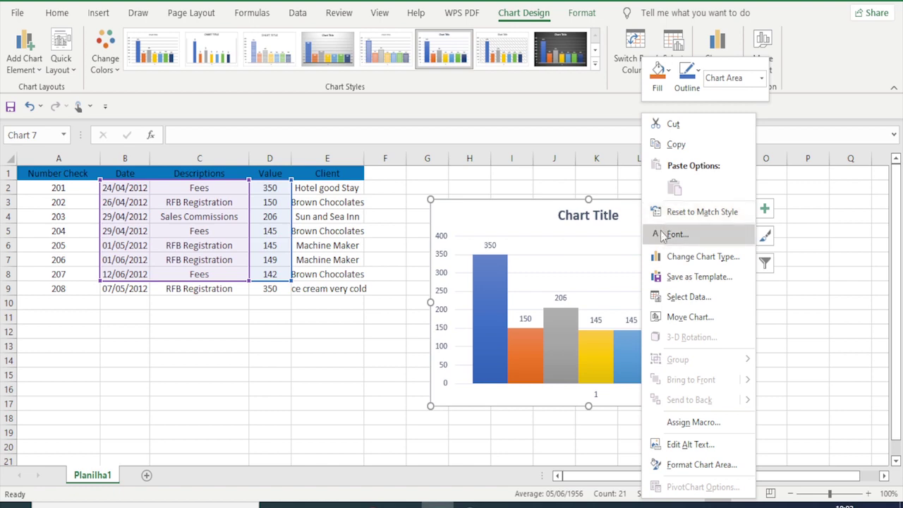
{"action": "left_click", "coordinate": [691, 256]}
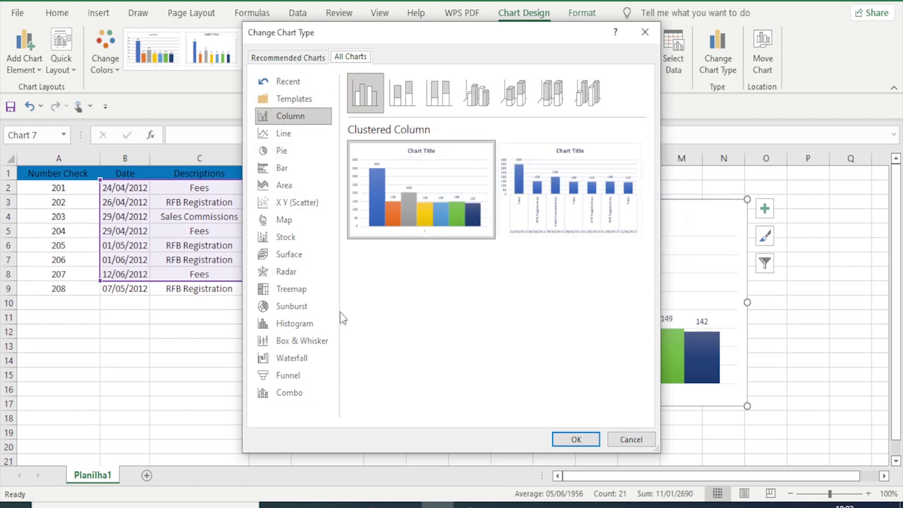
{"action": "left_click", "coordinate": [289, 134]}
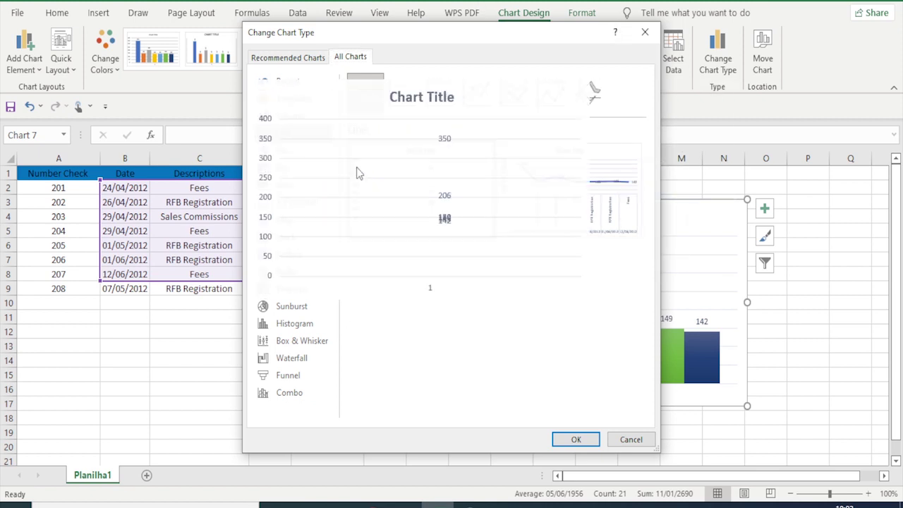
{"action": "mouse_move", "coordinate": [557, 190]}
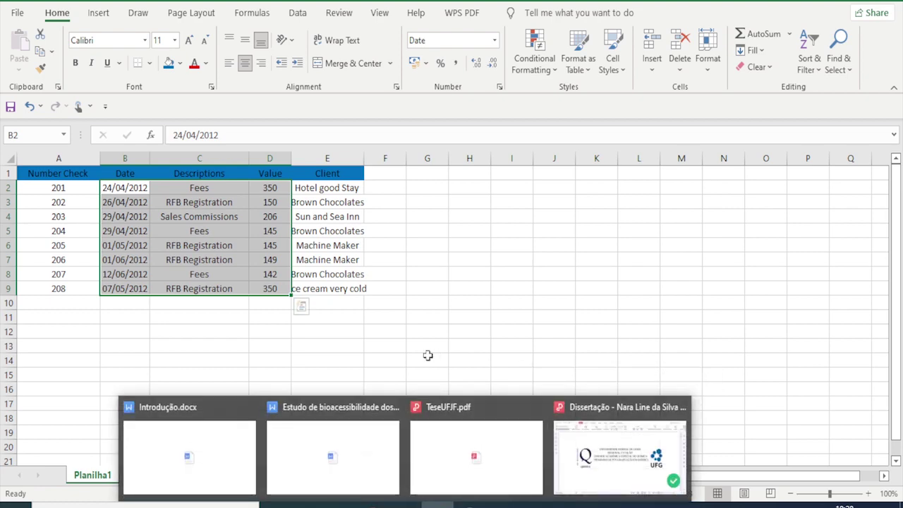
Insert a recommended Clustered Column chart from B2:D9 and place it beside the table, around columns H to O.
{"action": "left_click", "coordinate": [98, 13]}
{"action": "left_click", "coordinate": [314, 51]}
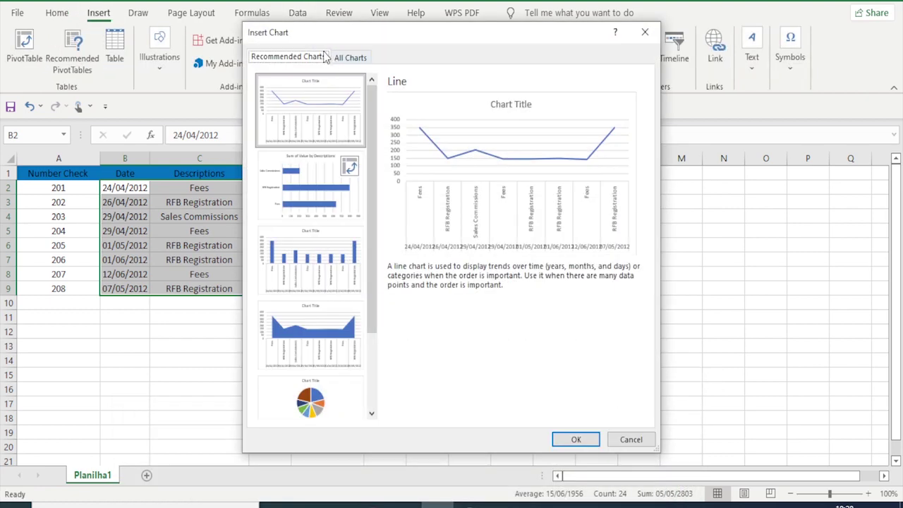
{"action": "left_click", "coordinate": [302, 241]}
{"action": "left_click", "coordinate": [576, 439]}
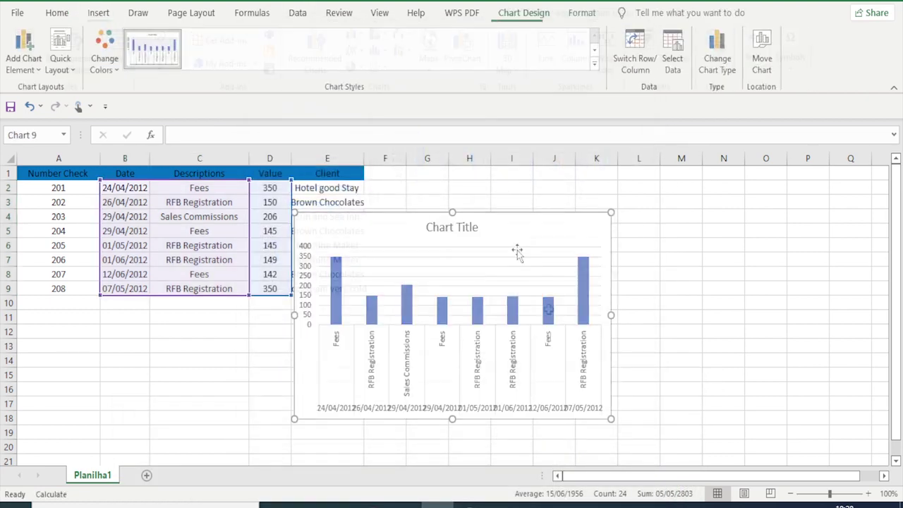
{"action": "left_click_drag", "start_coordinate": [512, 243], "coordinate": [681, 207]}
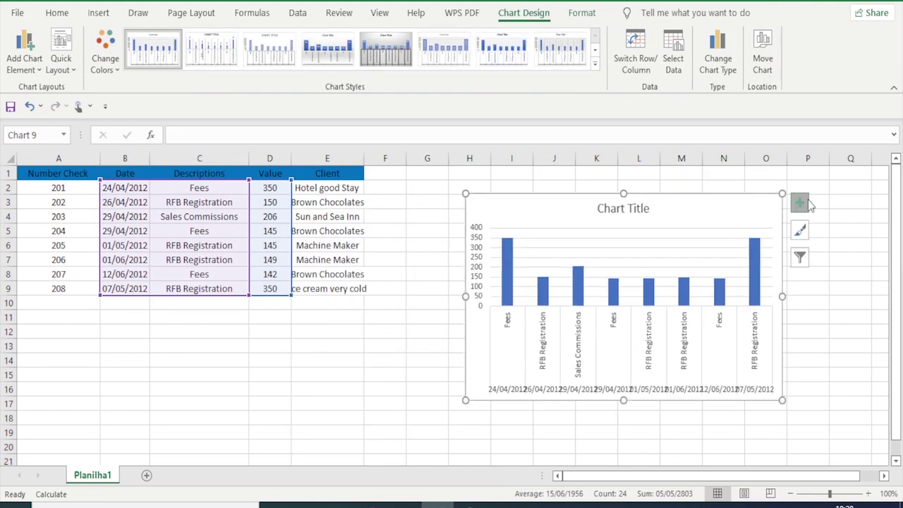
Add axis titles to both axes of the column chart.
{"action": "left_click", "coordinate": [799, 203]}
{"action": "left_click", "coordinate": [370, 235]}
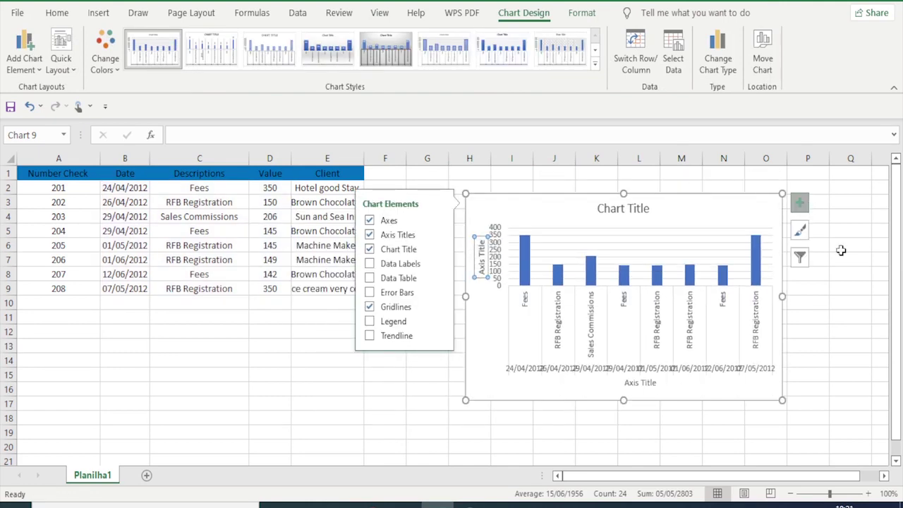
{"action": "left_click", "coordinate": [844, 289]}
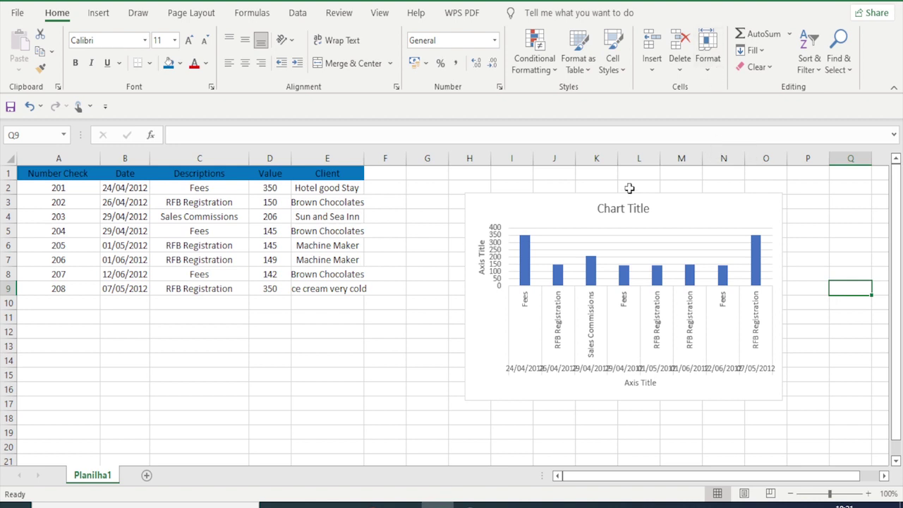
Change the chart title's text to "Title".
{"action": "left_click", "coordinate": [623, 208]}
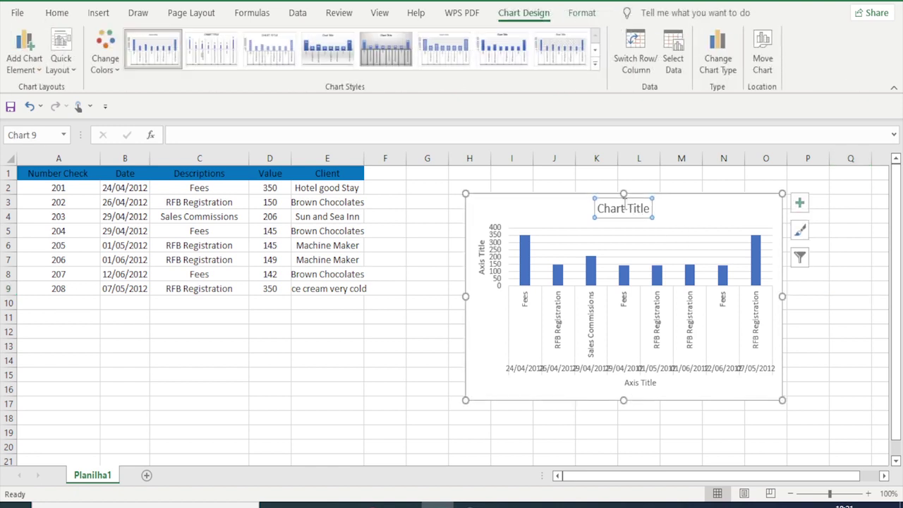
{"action": "left_click_drag", "start_coordinate": [599, 208], "coordinate": [651, 210]}
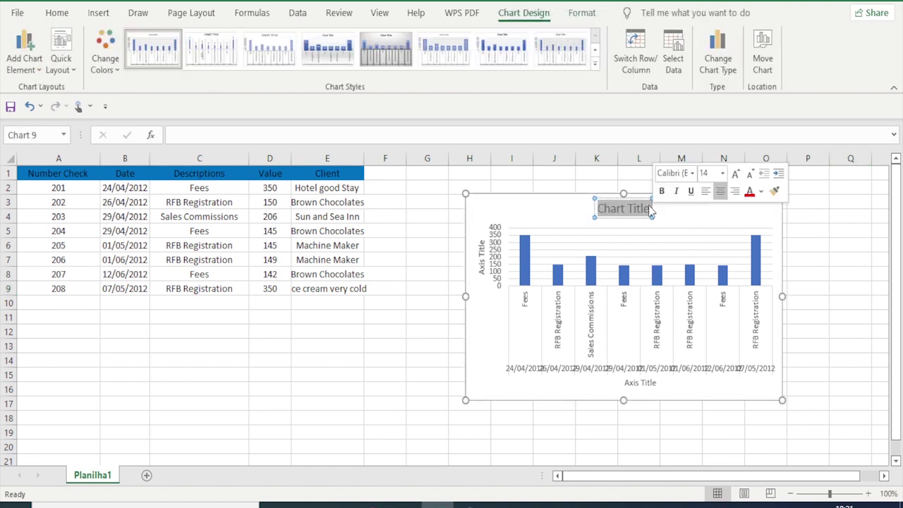
{"action": "key", "text": "Delete"}
{"action": "type", "text": "tITLE"}
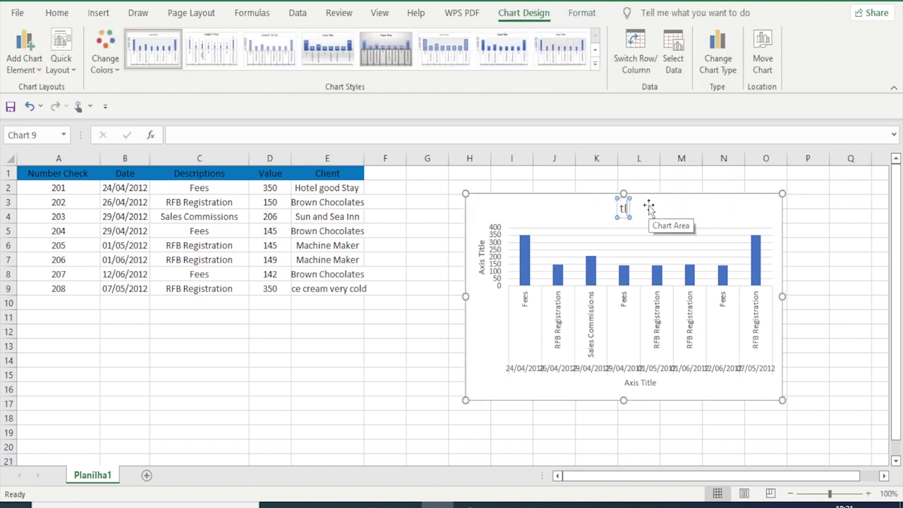
{"action": "key", "text": "BackSpace"}
{"action": "key", "text": "BackSpace"}
{"action": "key", "text": "BackSpace"}
{"action": "key", "text": "BackSpace"}
{"action": "key", "text": "BackSpace"}
{"action": "type", "text": "Title"}
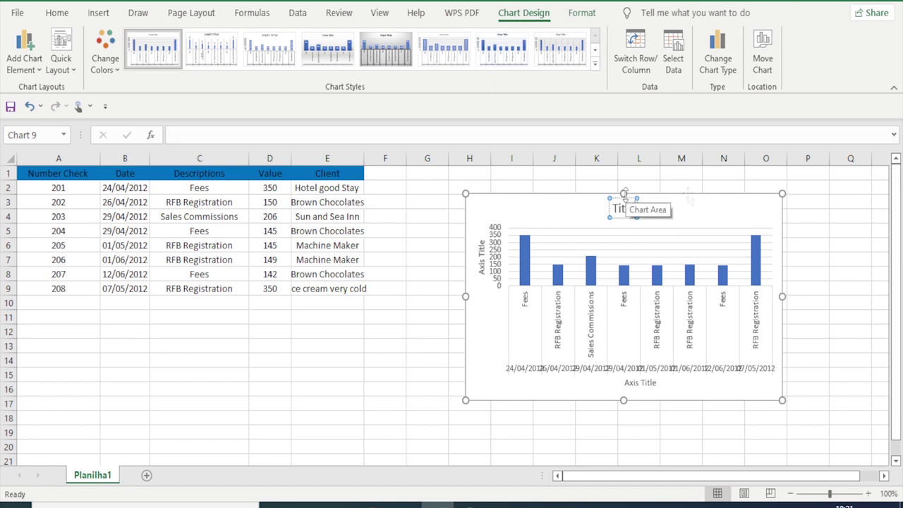
Rename the horizontal axis title to "Date".
{"action": "left_click", "coordinate": [630, 385]}
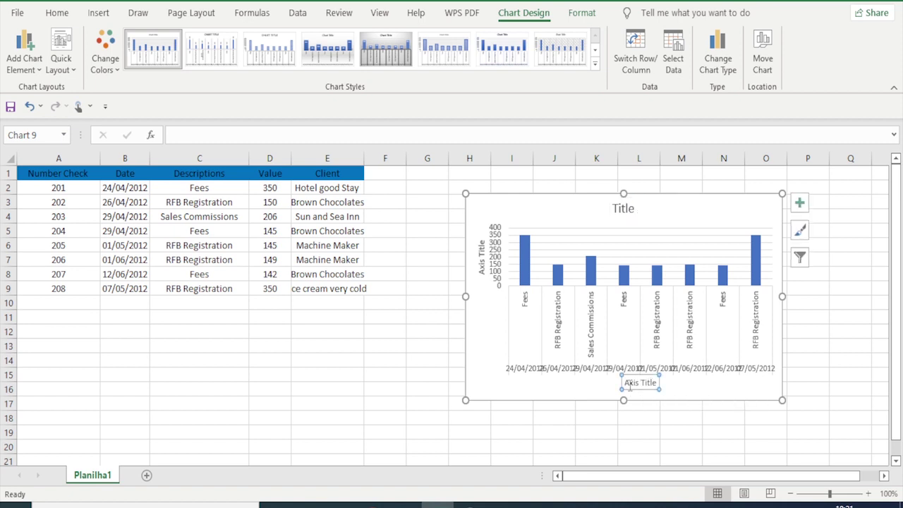
{"action": "left_click_drag", "start_coordinate": [625, 384], "coordinate": [663, 383]}
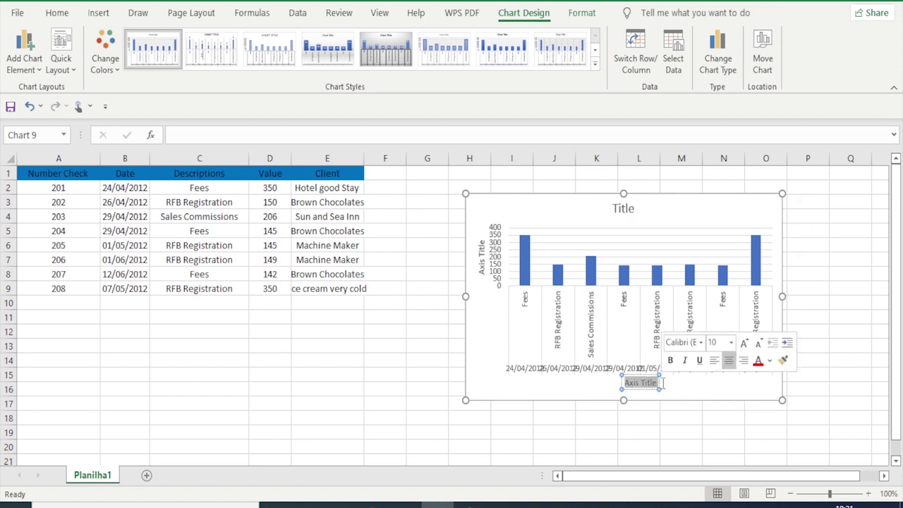
{"action": "type", "text": "Date"}
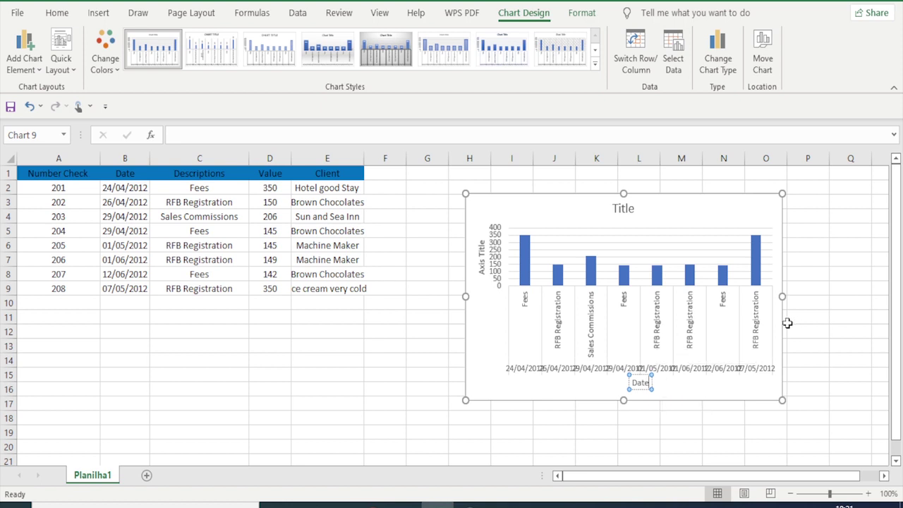
Rename the vertical axis title to "Value".
{"action": "left_click", "coordinate": [481, 265]}
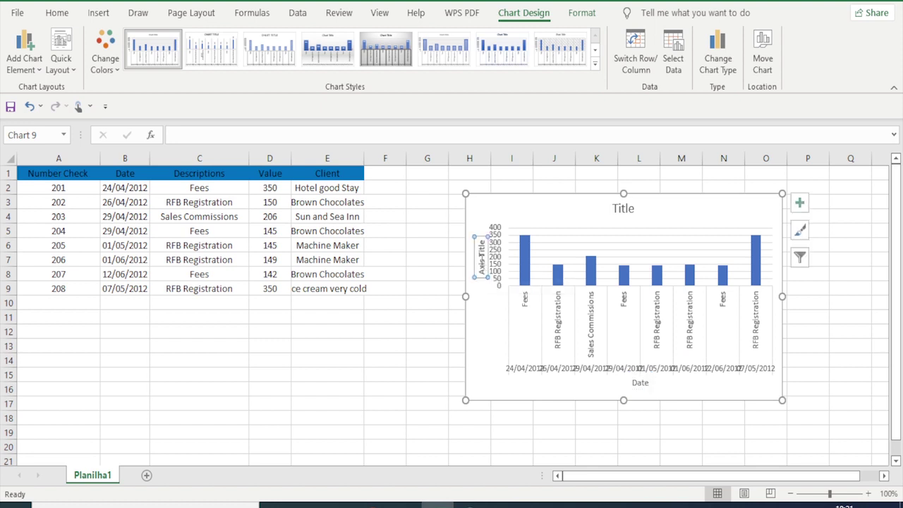
{"action": "left_click_drag", "start_coordinate": [484, 243], "coordinate": [490, 280]}
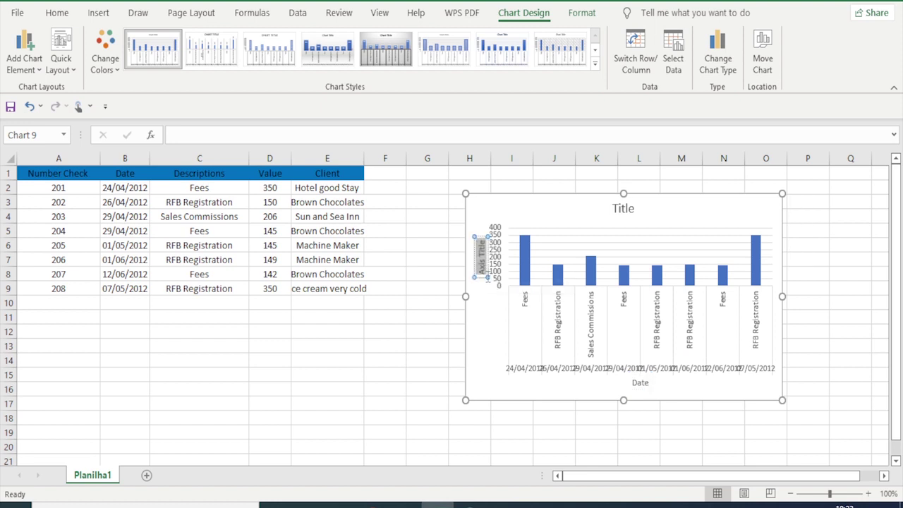
{"action": "type", "text": "Value"}
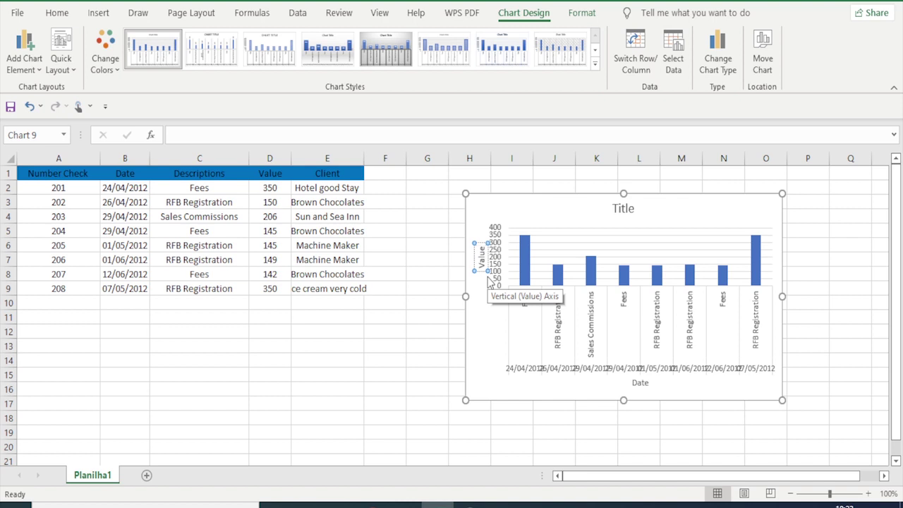
Set the font of the horizontal axis title "Date" to Arial.
{"action": "left_click", "coordinate": [634, 382]}
{"action": "double_click", "coordinate": [634, 383]}
{"action": "right_click", "coordinate": [636, 384]}
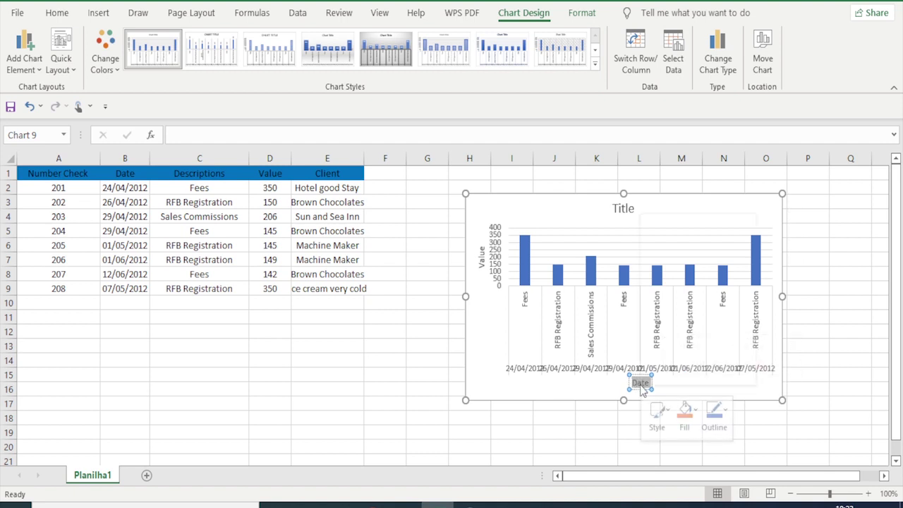
{"action": "left_click", "coordinate": [677, 288]}
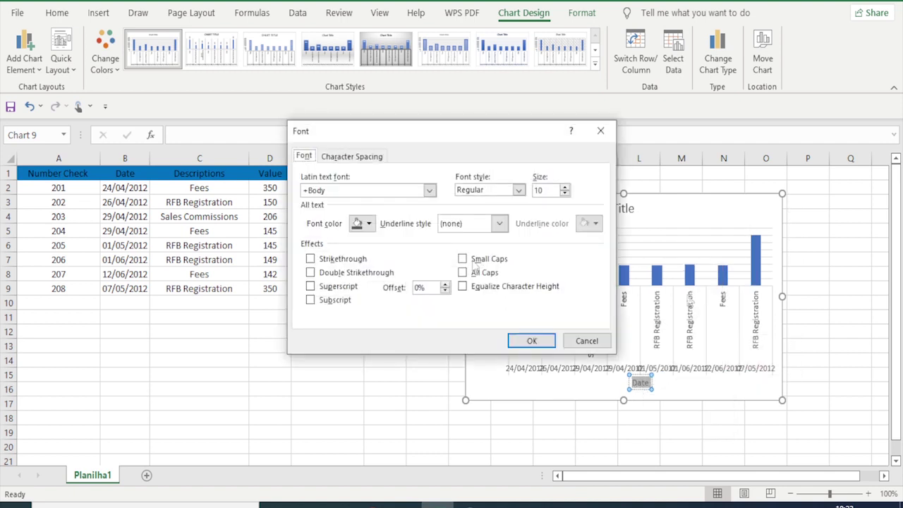
{"action": "left_click", "coordinate": [428, 189]}
{"action": "left_click", "coordinate": [367, 260]}
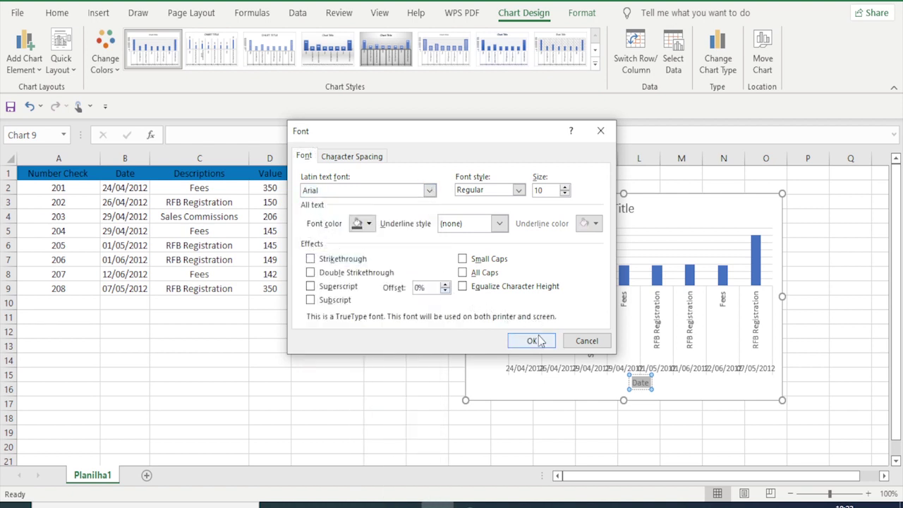
{"action": "left_click", "coordinate": [340, 156]}
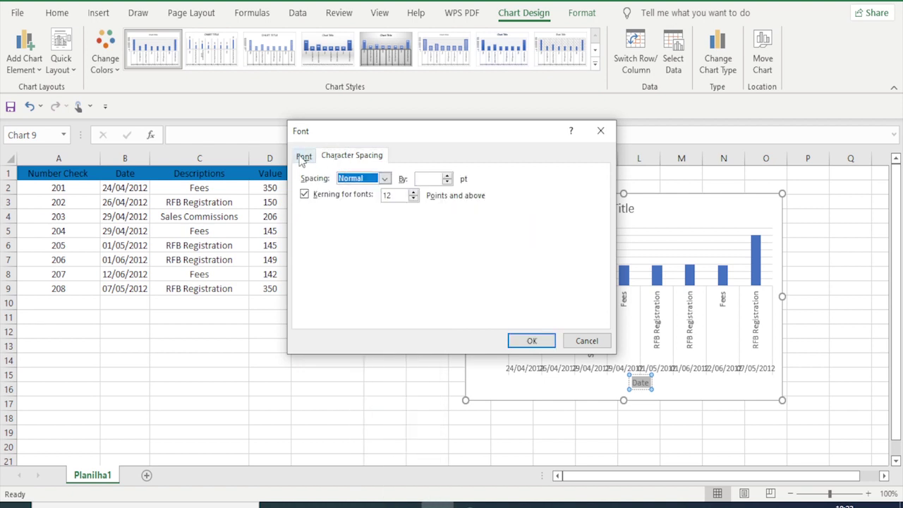
{"action": "left_click", "coordinate": [303, 156]}
{"action": "left_click", "coordinate": [533, 340]}
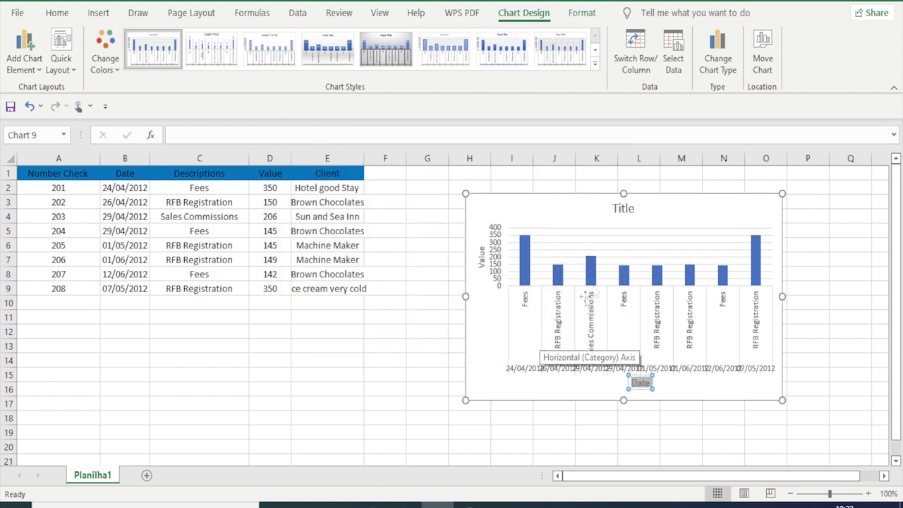
Select the chart title's text and open the fill colour choices for it.
{"action": "left_click", "coordinate": [609, 208]}
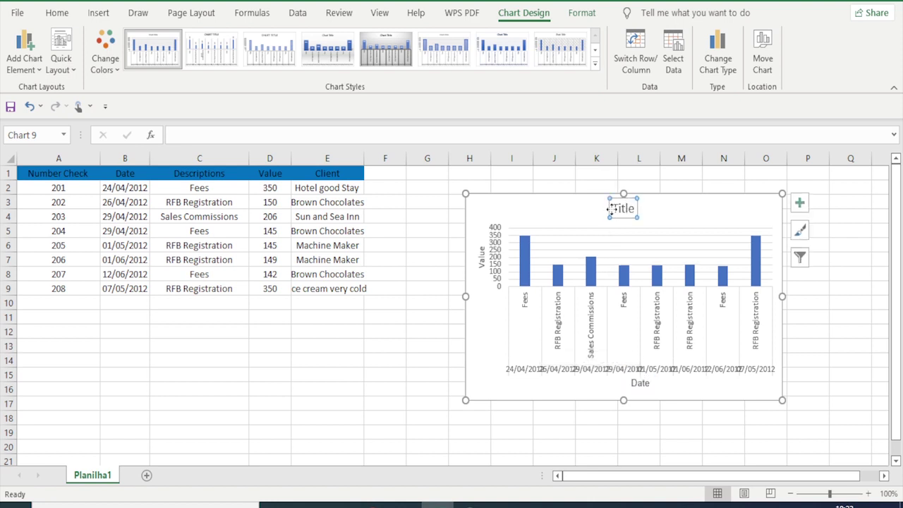
{"action": "left_click", "coordinate": [613, 208]}
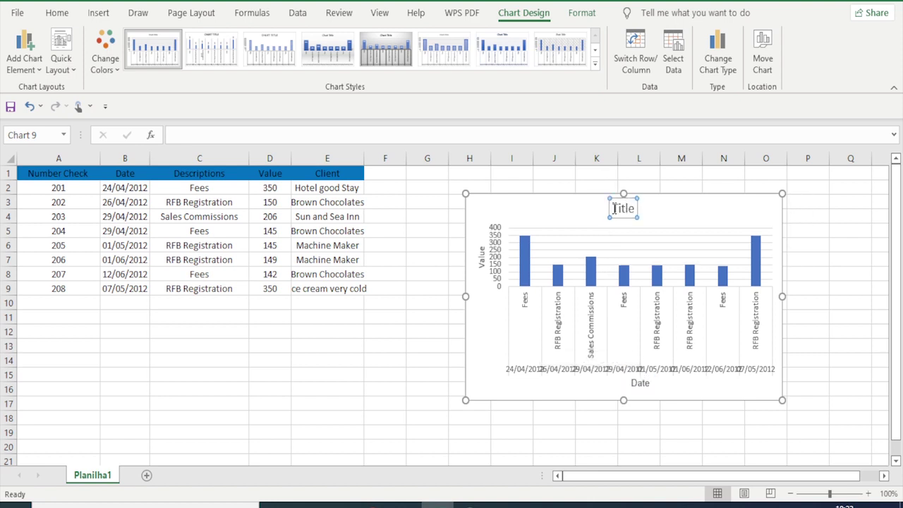
{"action": "left_click_drag", "start_coordinate": [612, 208], "coordinate": [638, 209]}
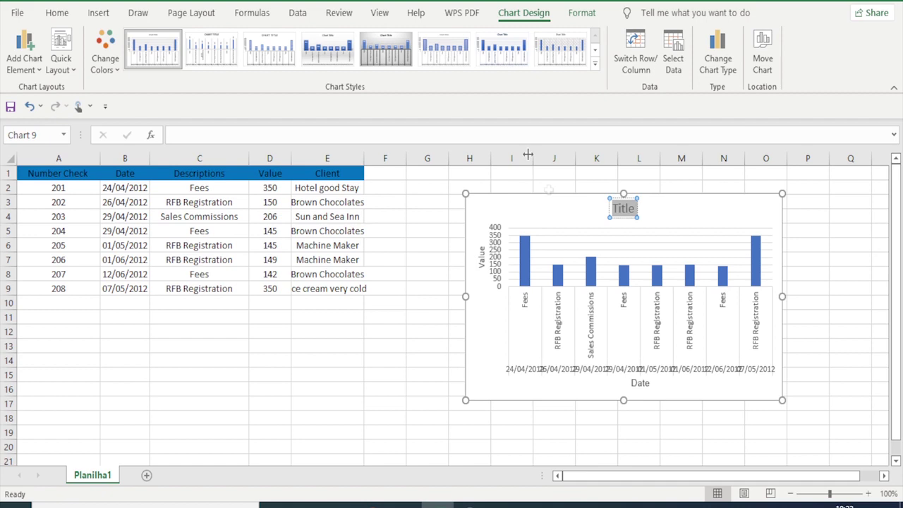
{"action": "right_click", "coordinate": [628, 213]}
{"action": "left_click", "coordinate": [671, 173]}
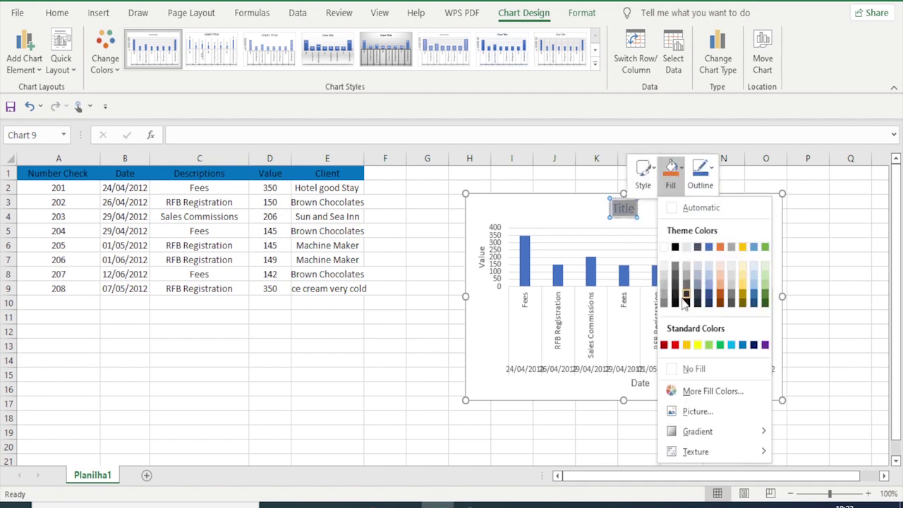